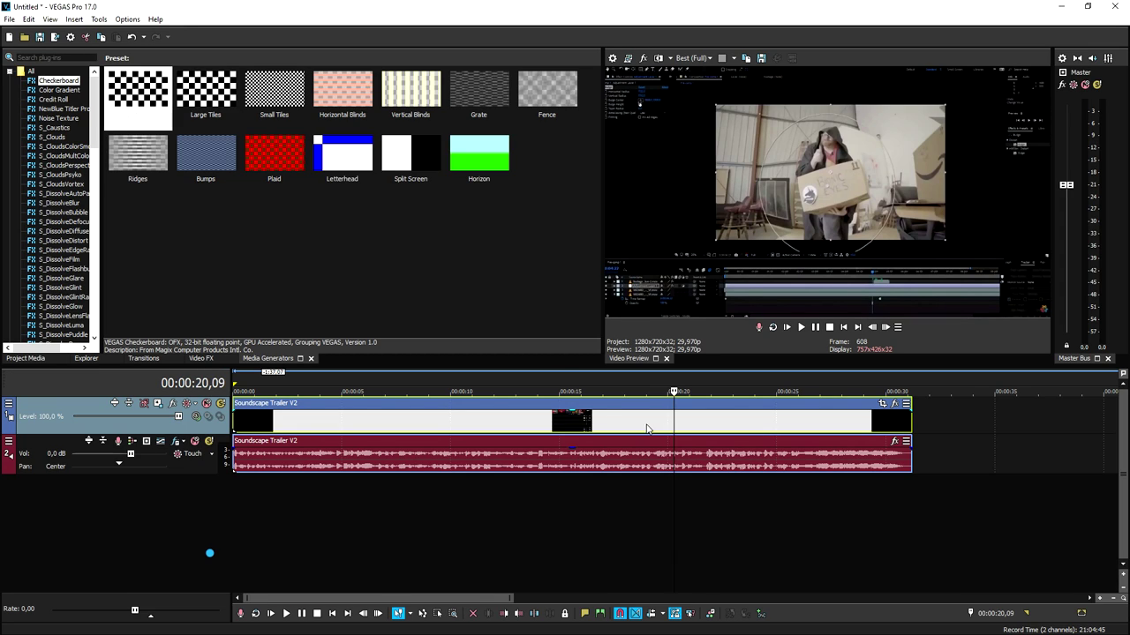
- In the trailer clip's properties, set Disable resample and turn off Maintain aspect ratio
right_click(675, 427)
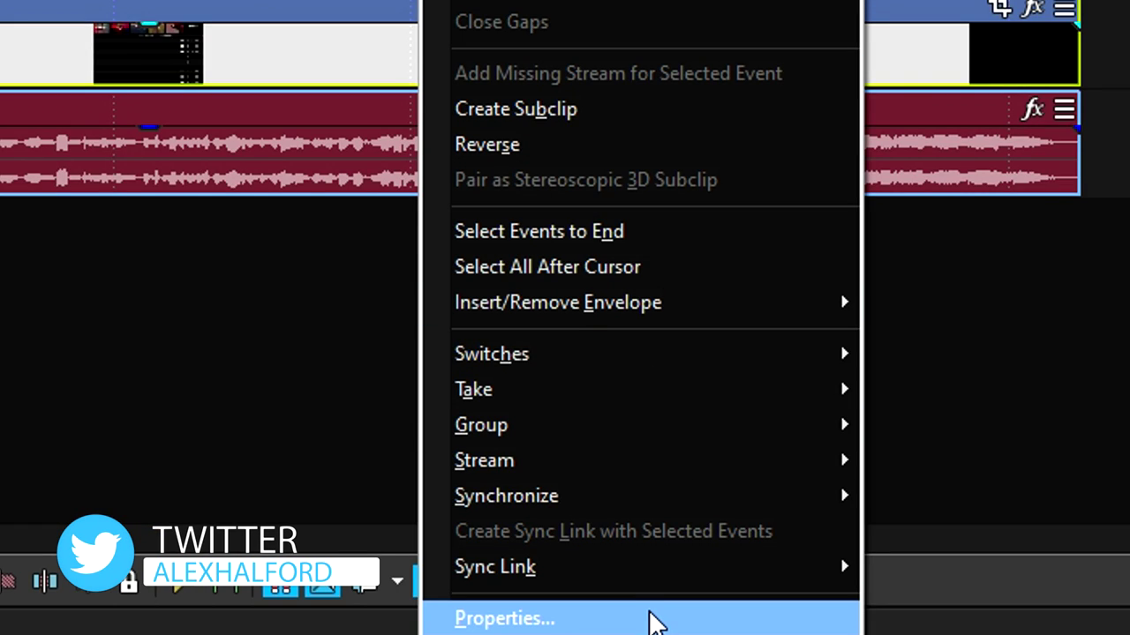
click(653, 620)
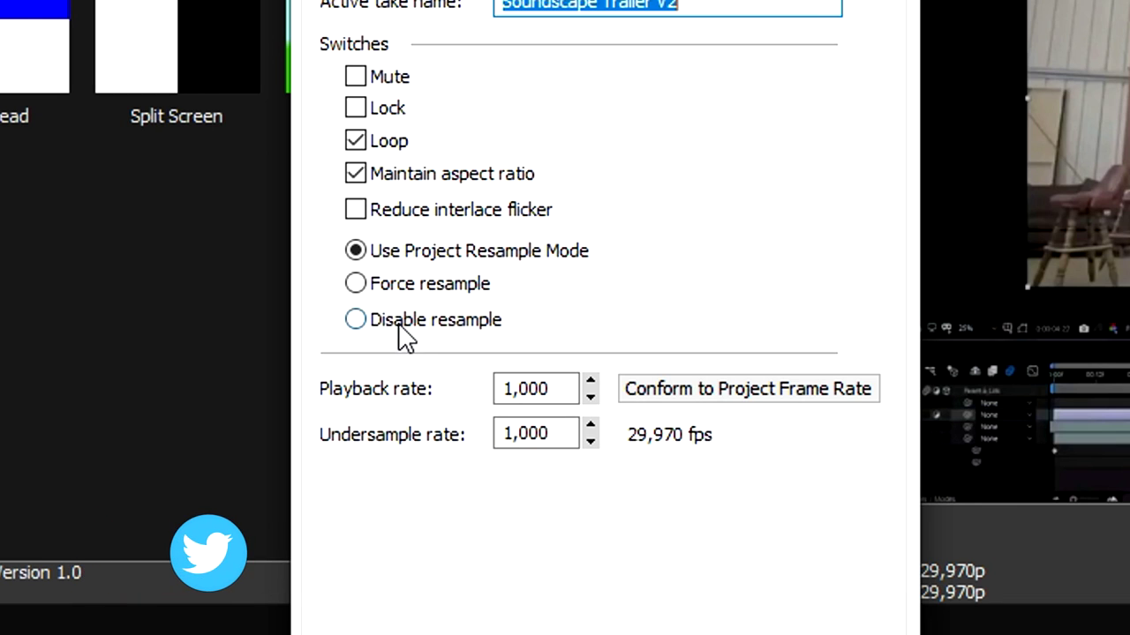
click(355, 320)
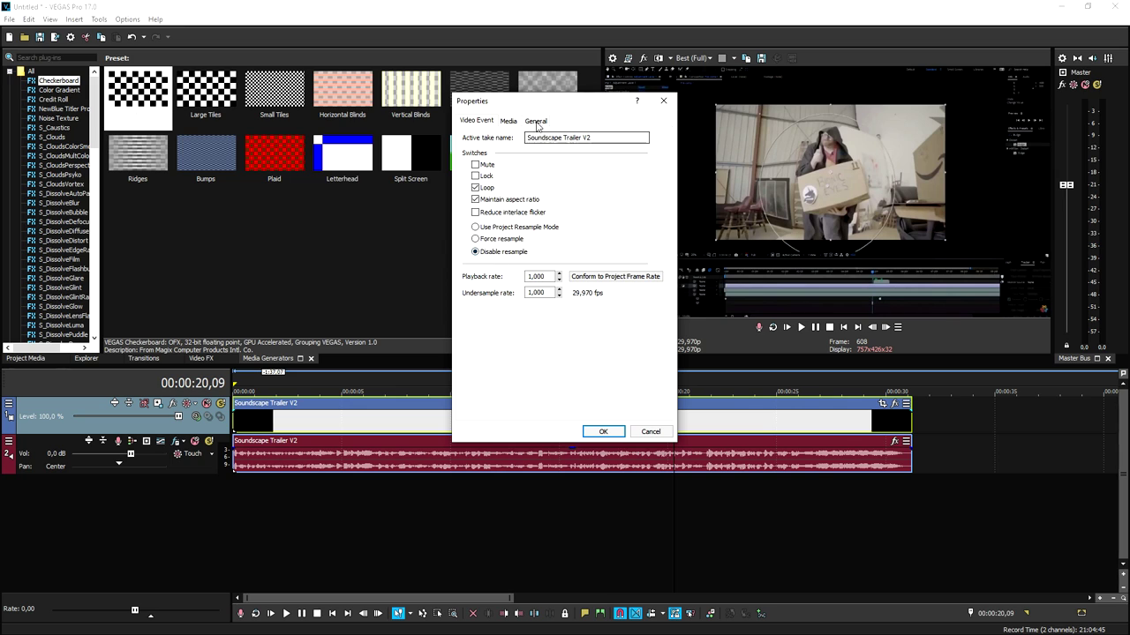
drag(533, 103, 650, 89)
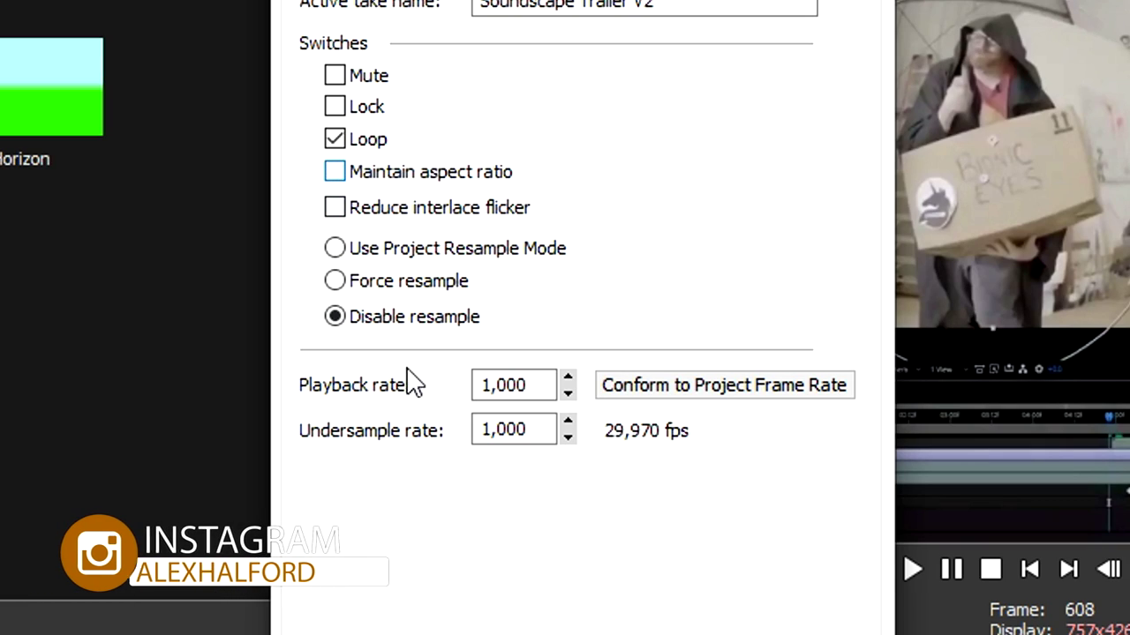
click(682, 417)
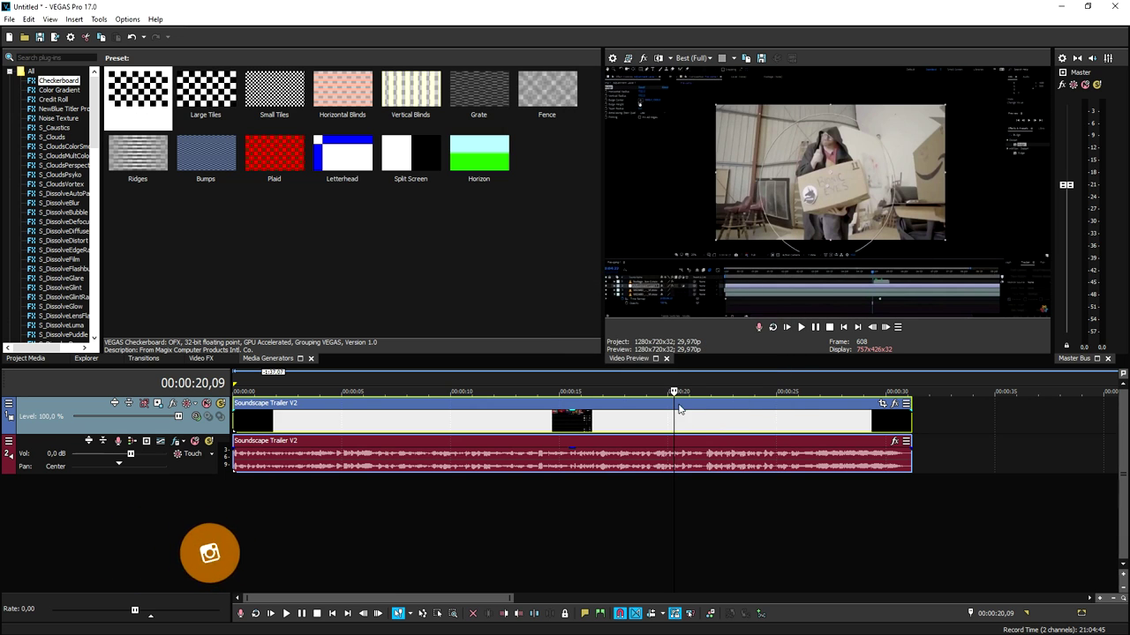
- Select the timeline region spanning the whole trailer clip
scroll(486, 446, down, 4)
scroll(486, 445, up, 4)
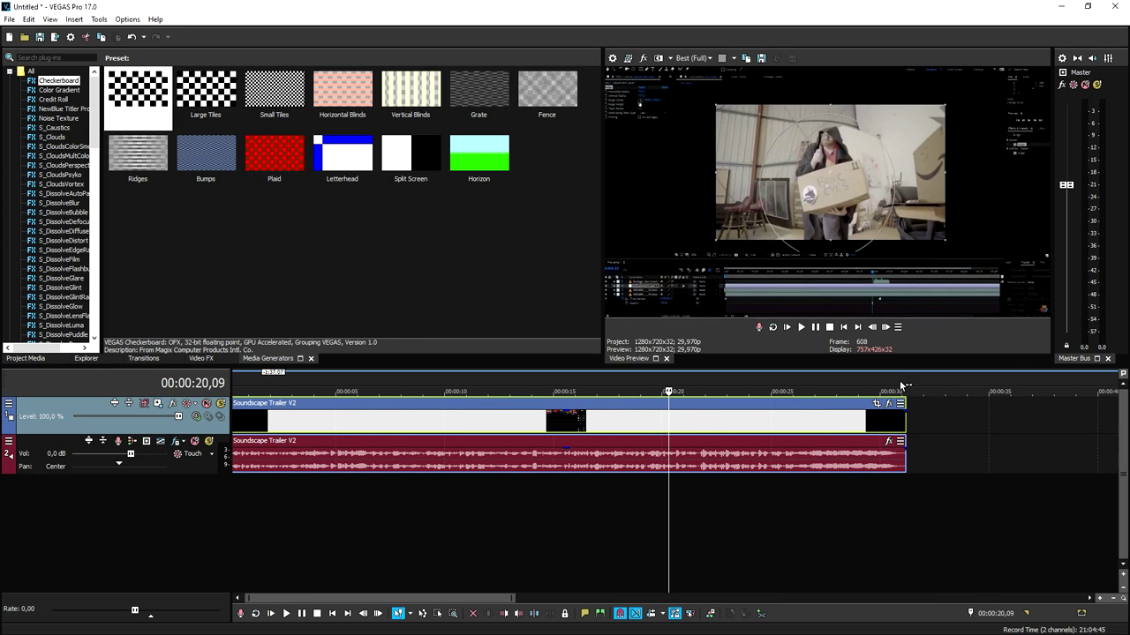
drag(902, 379, 228, 364)
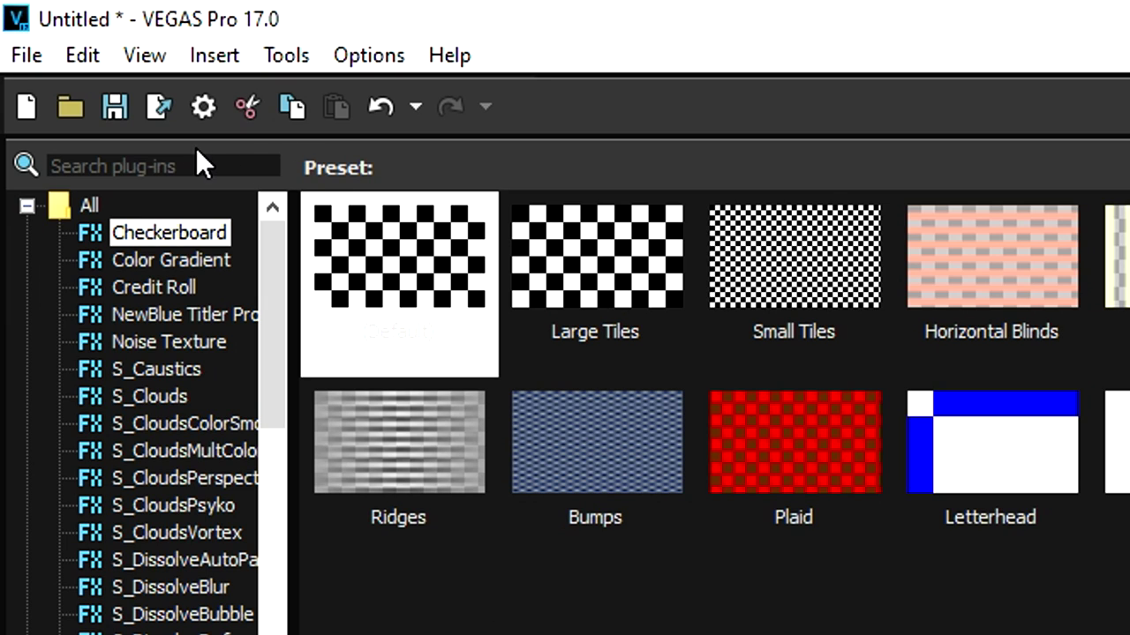
- Start a Render As with MAGIX AVC/AAC MP4 and the Internet HD 1080p 59.94 fps template
click(25, 55)
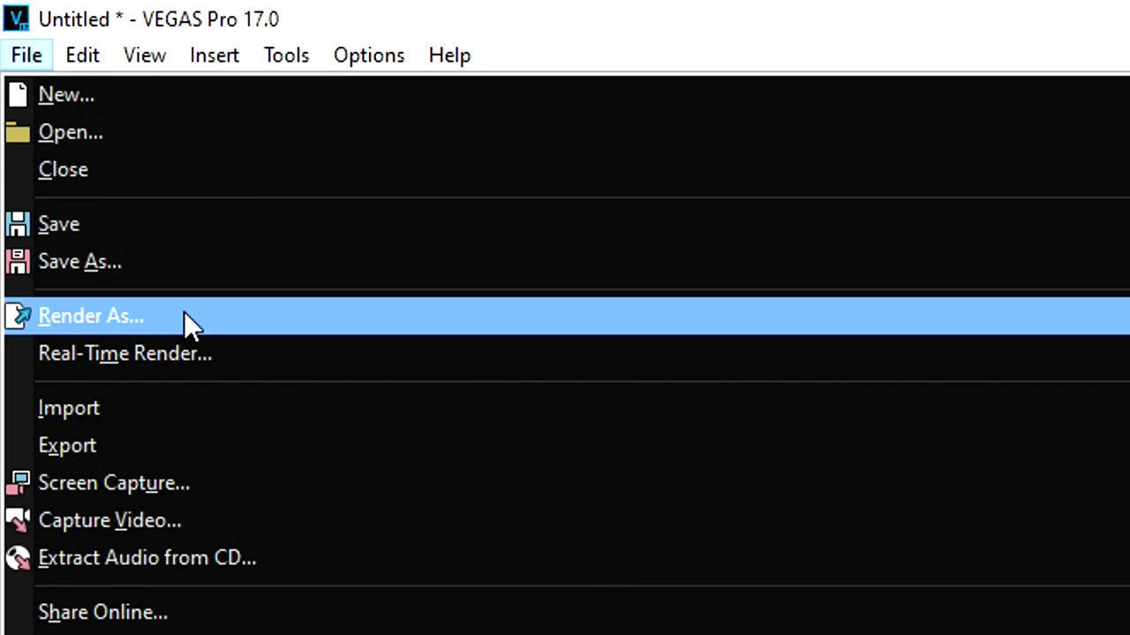
click(184, 314)
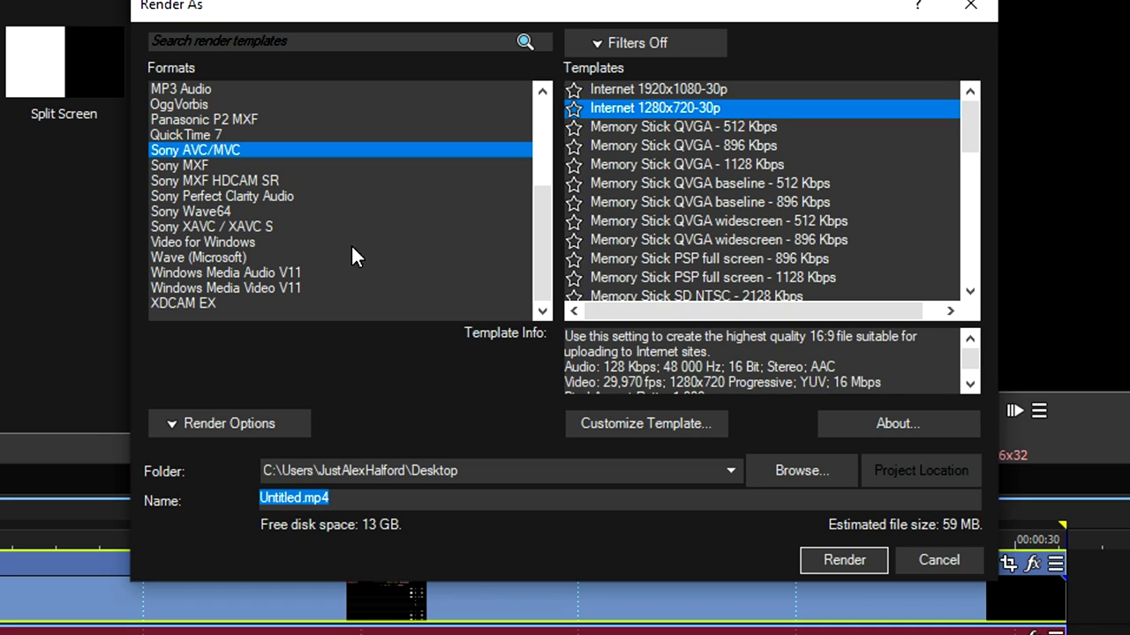
scroll(254, 232, up, 3)
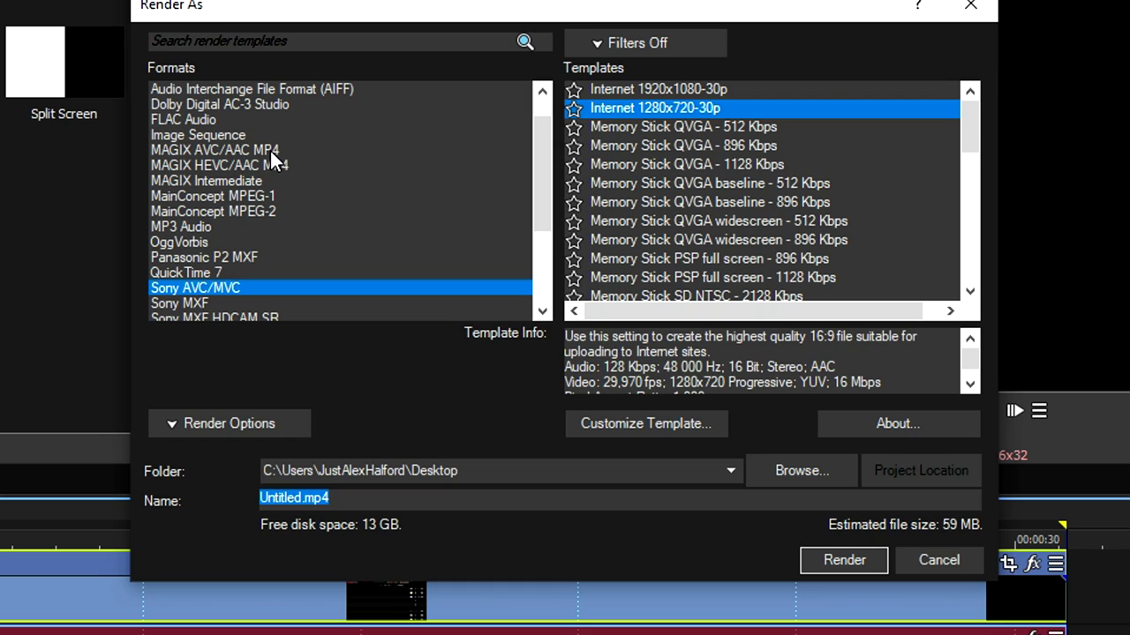
click(317, 154)
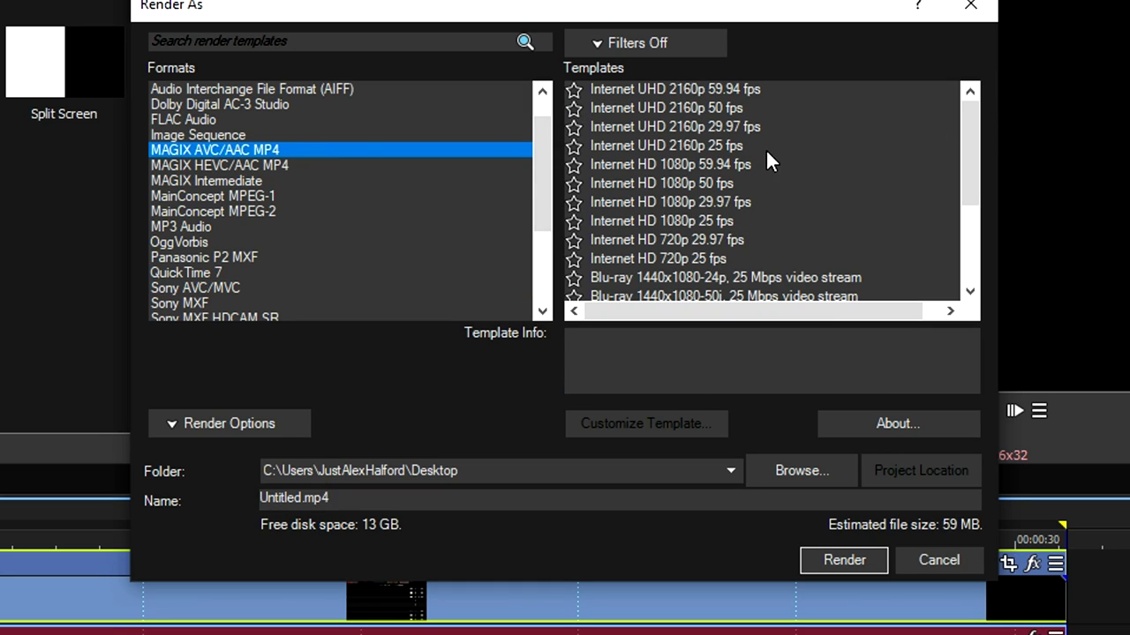
click(709, 167)
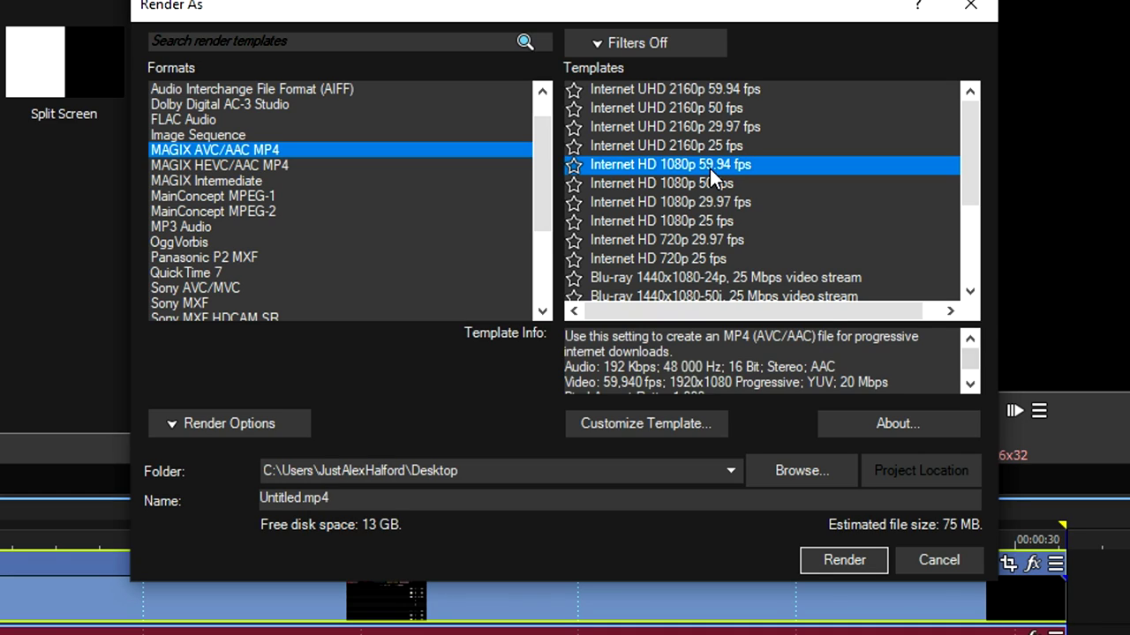
click(656, 422)
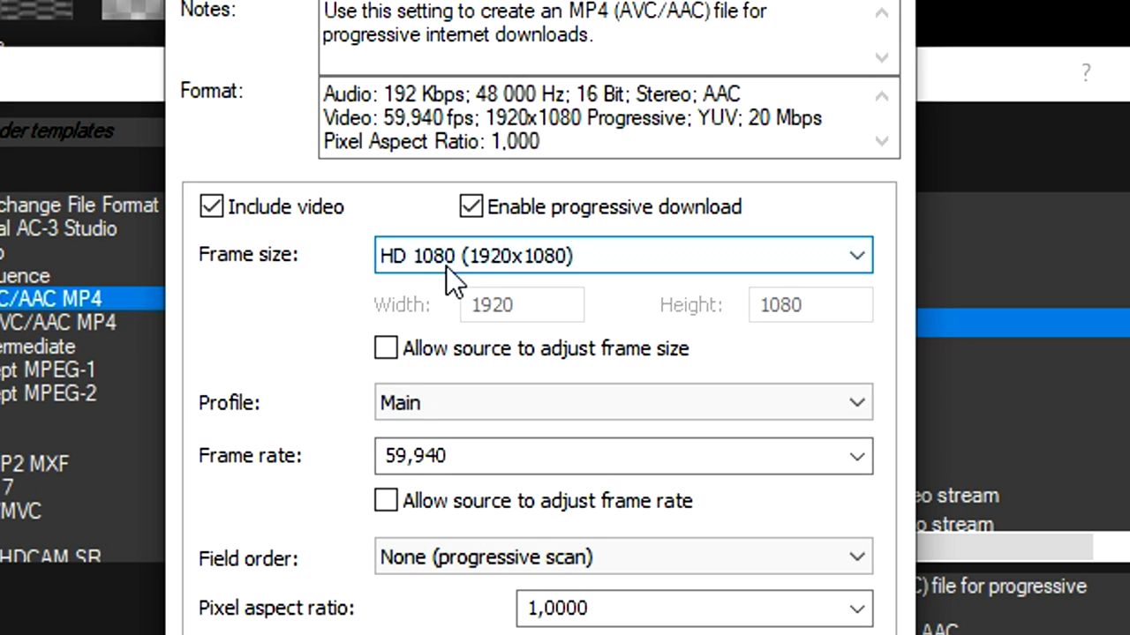
- Change the template's frame size to a custom 2560x1440
click(515, 264)
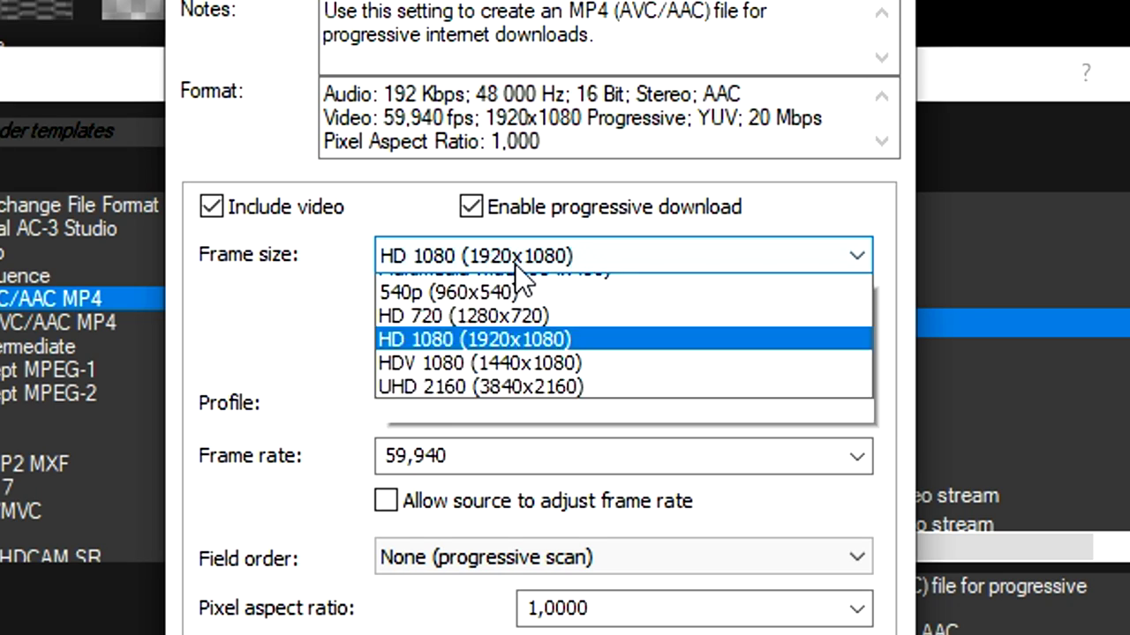
click(547, 290)
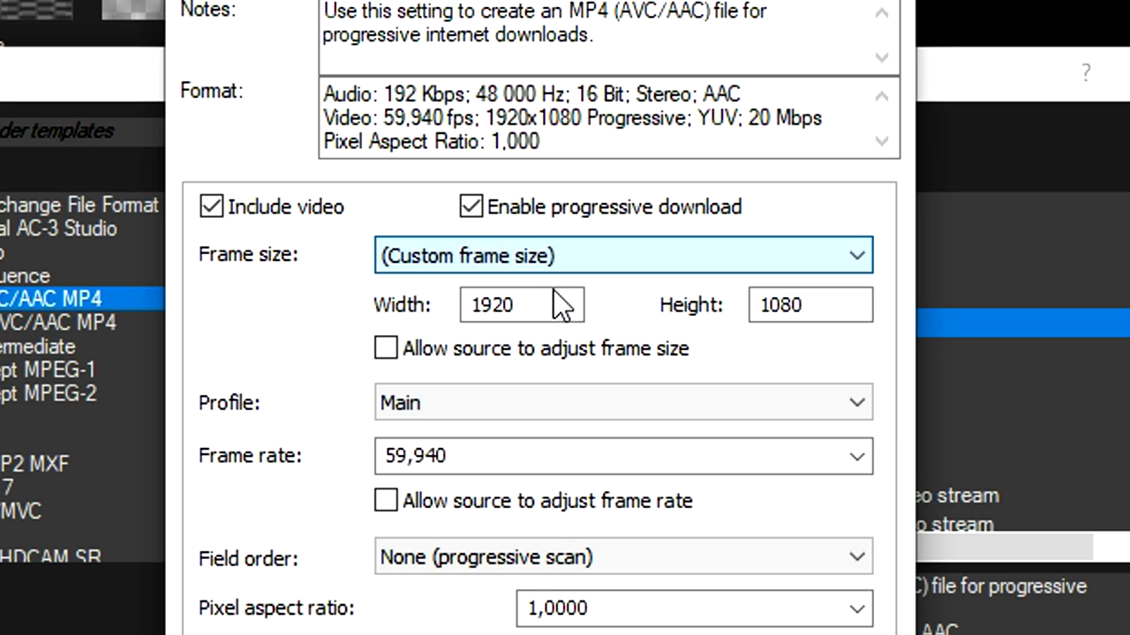
double_click(550, 309)
text(256)
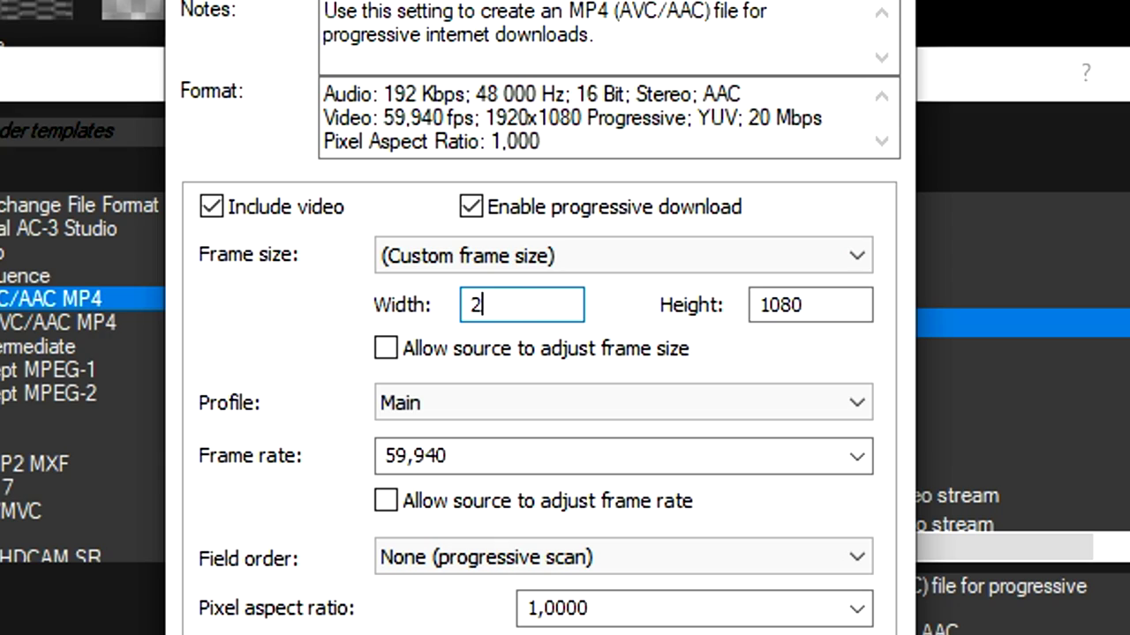
double_click(849, 311)
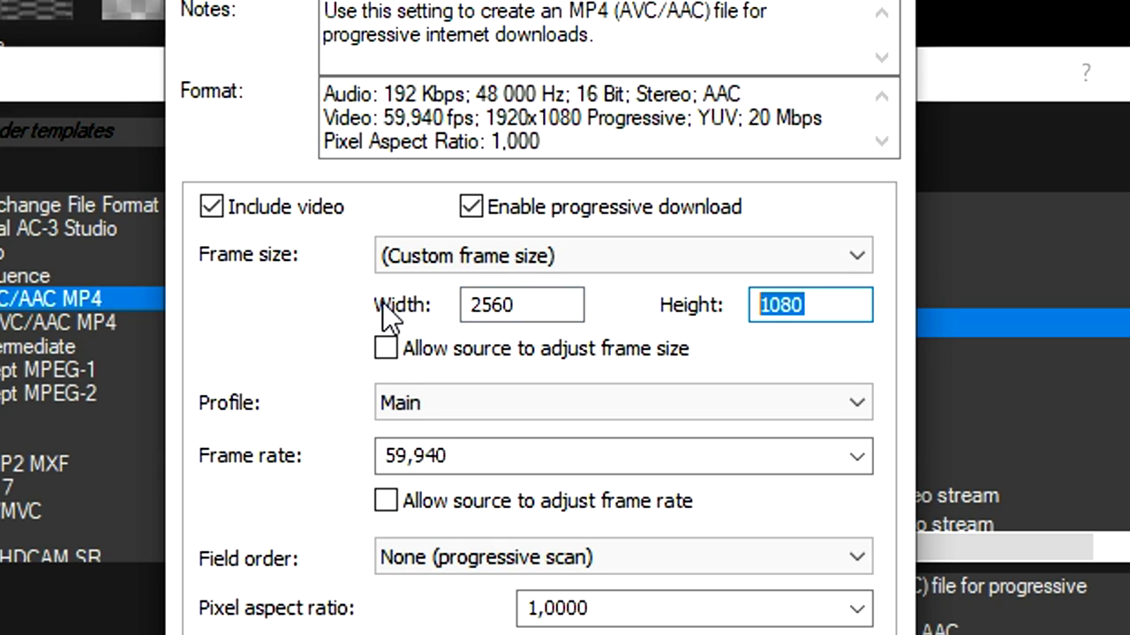
text(144)
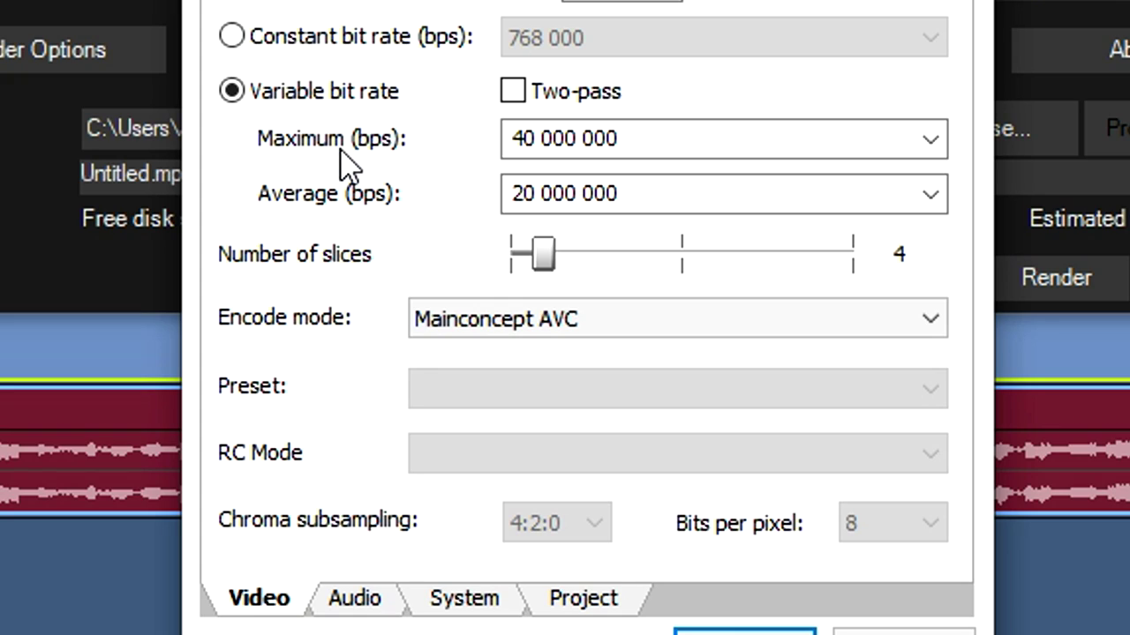
- Set the video maximum bit rate to 50 000 000 and average to 24 000 000 bps
click(680, 152)
text(5)
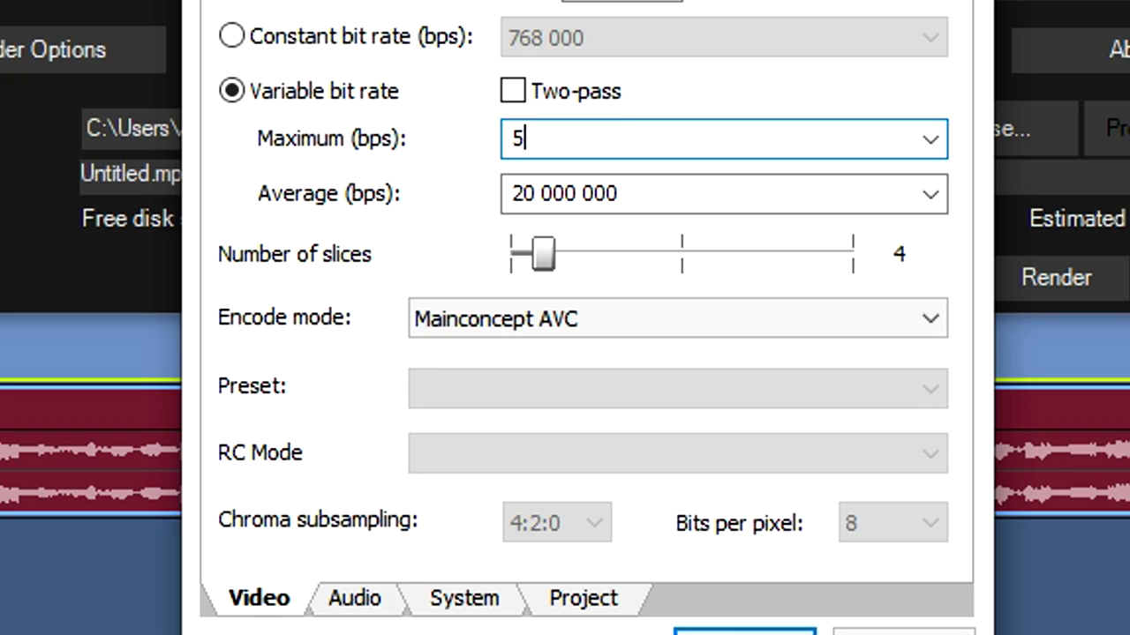
text(0 000 )
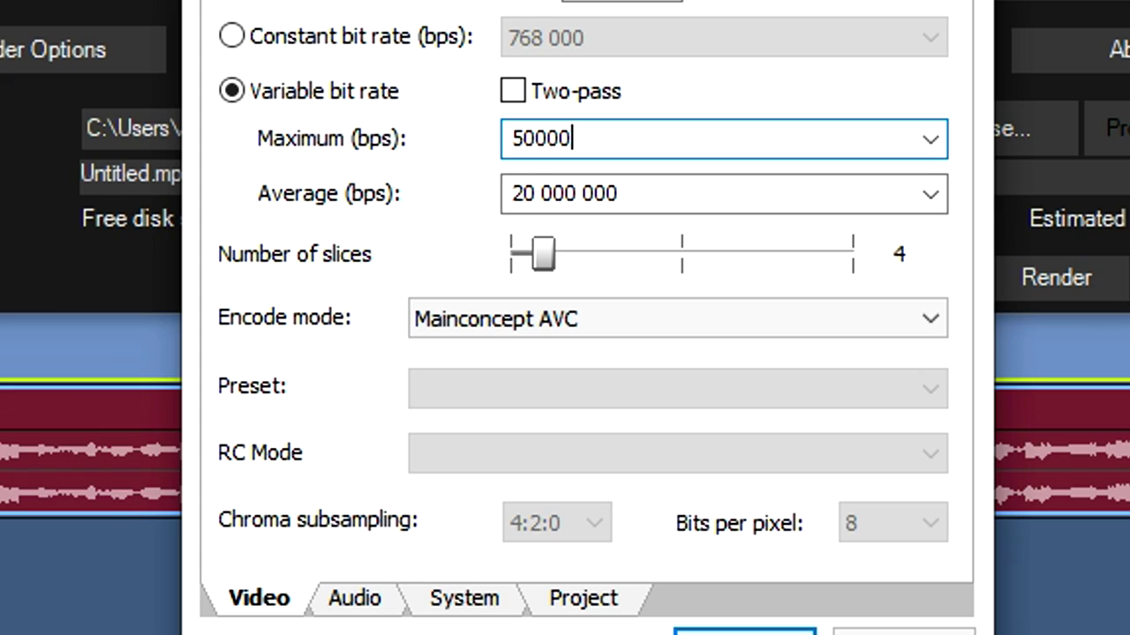
text(000)
key(Tab)
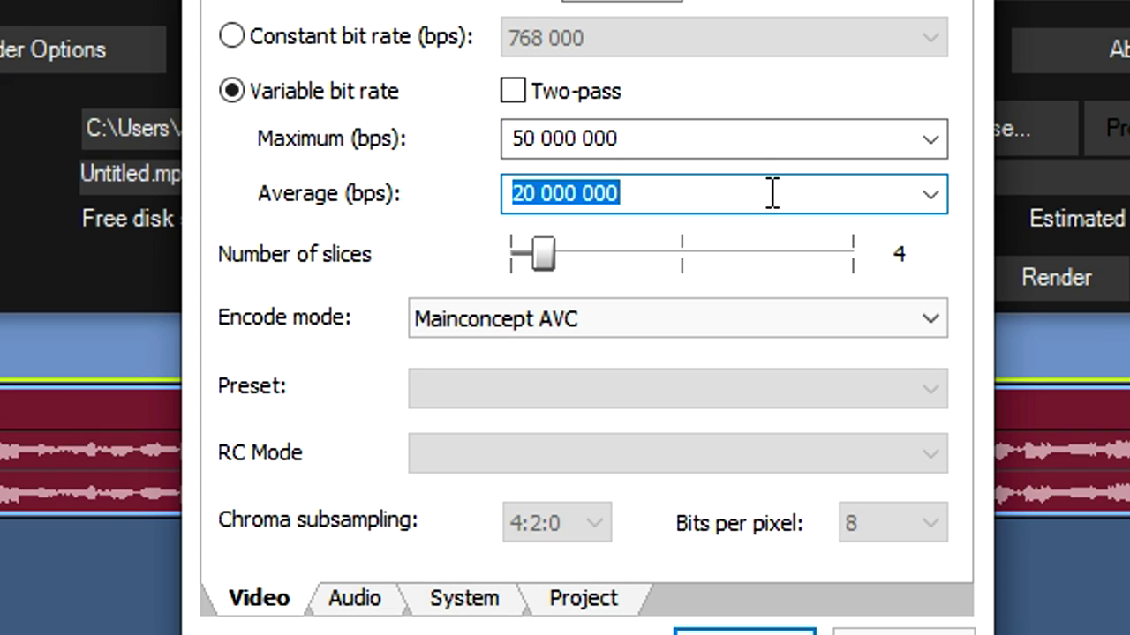
text(24 )
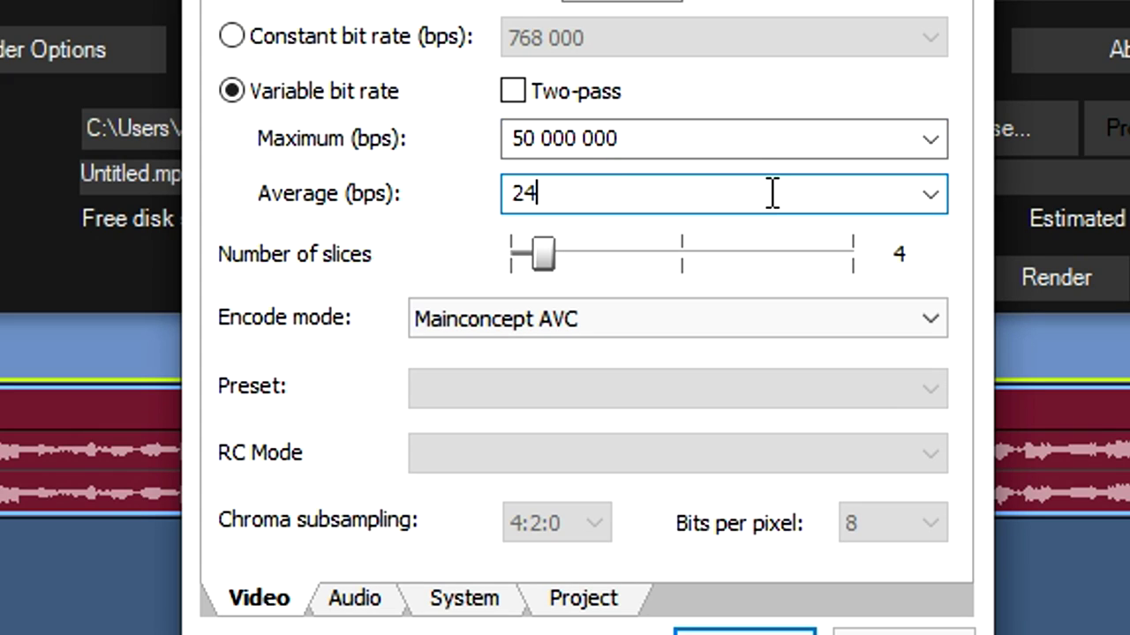
text(000 000)
key(shift+Tab)
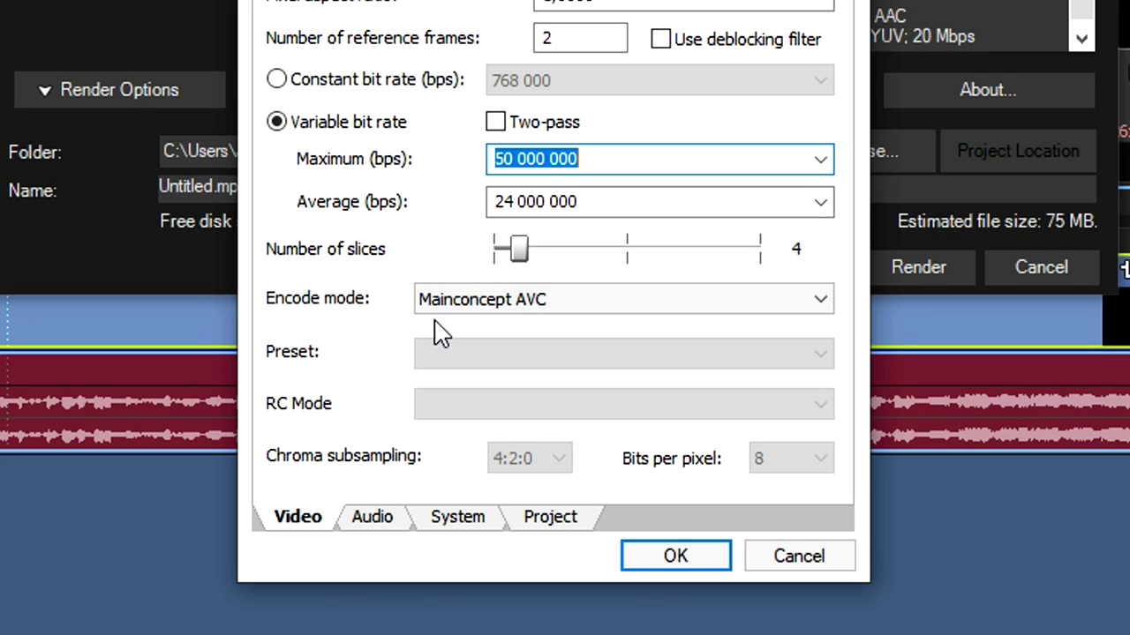
- Set the audio bit rate to 320 000 and video rendering quality to Best
click(380, 520)
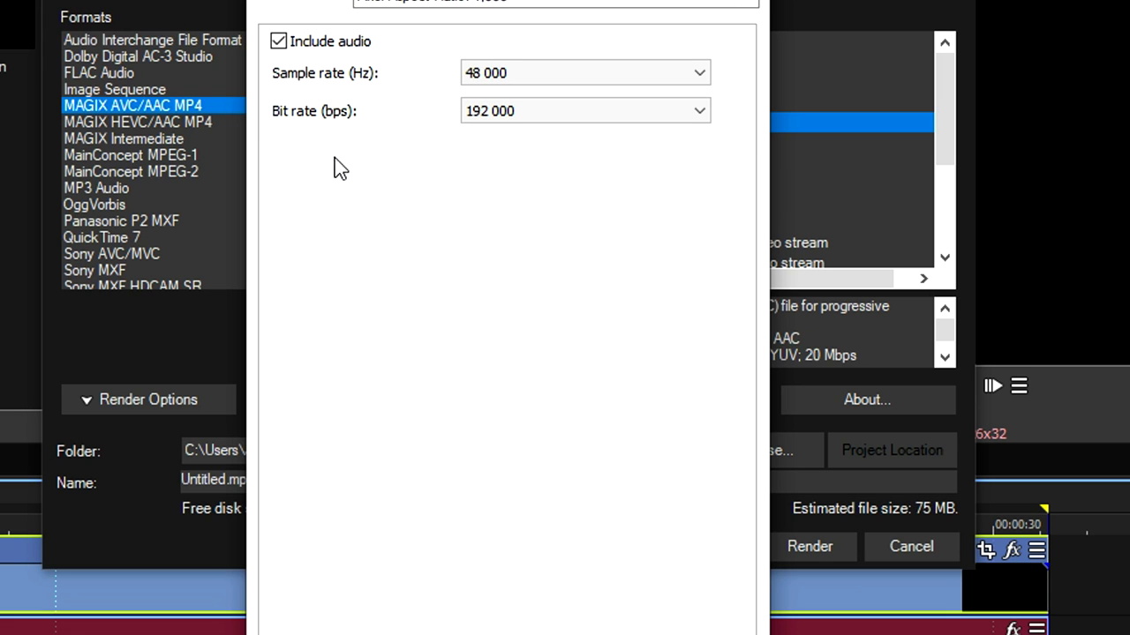
click(505, 115)
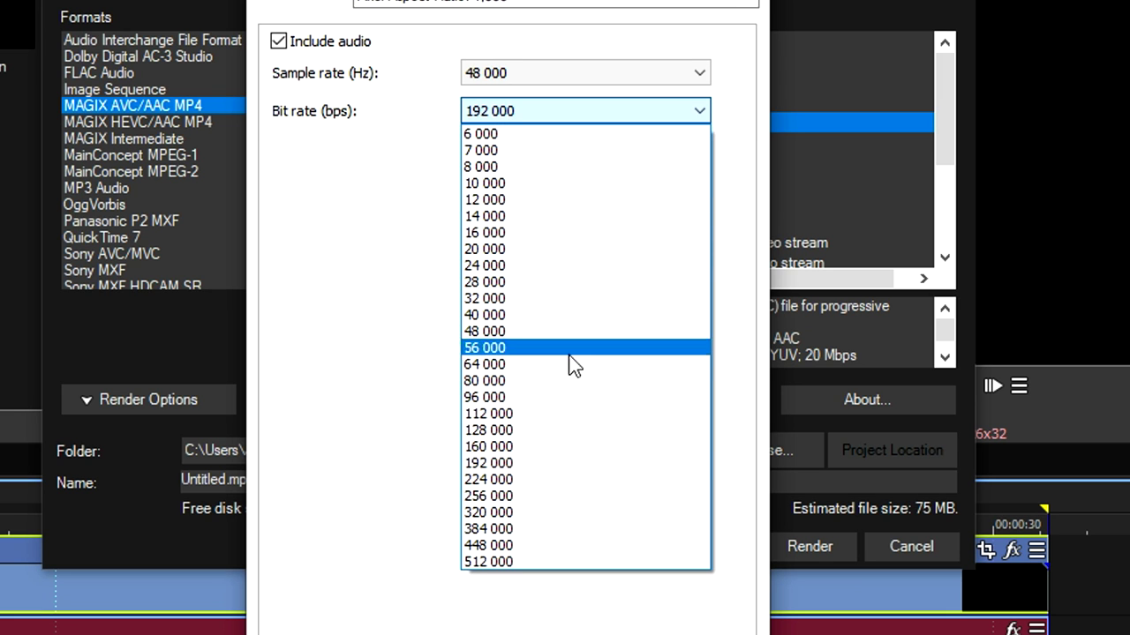
click(548, 513)
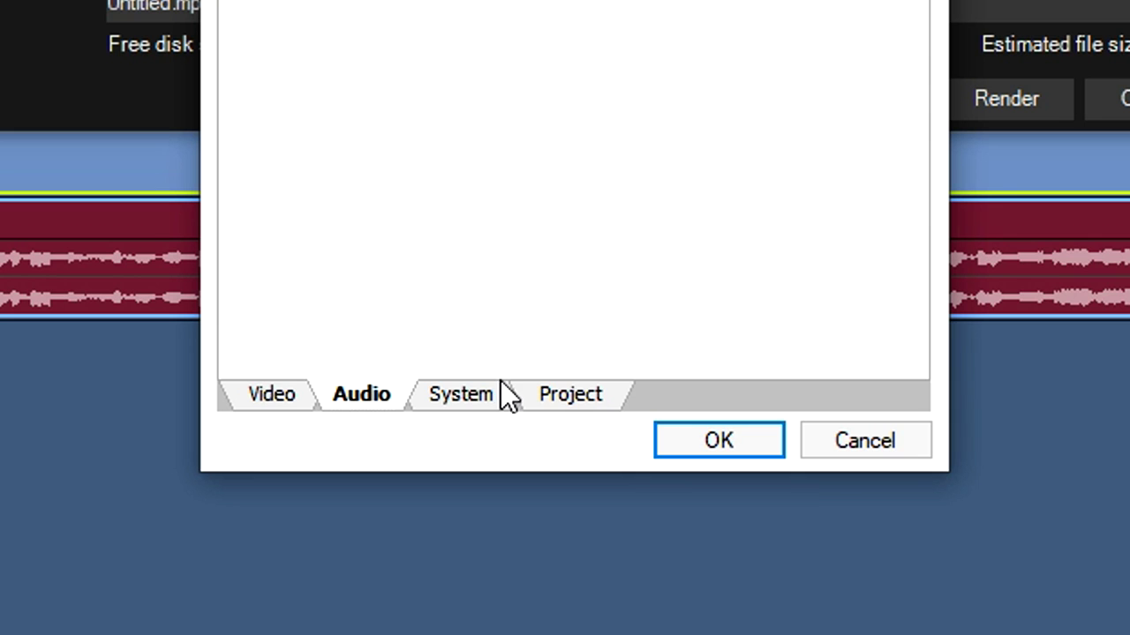
click(560, 397)
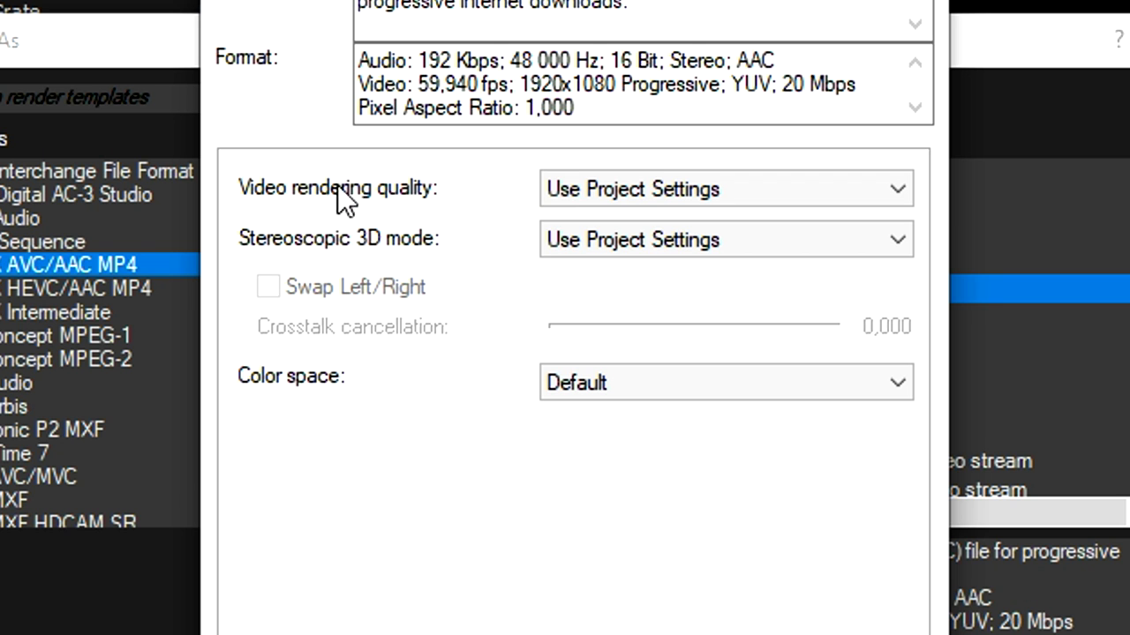
click(587, 188)
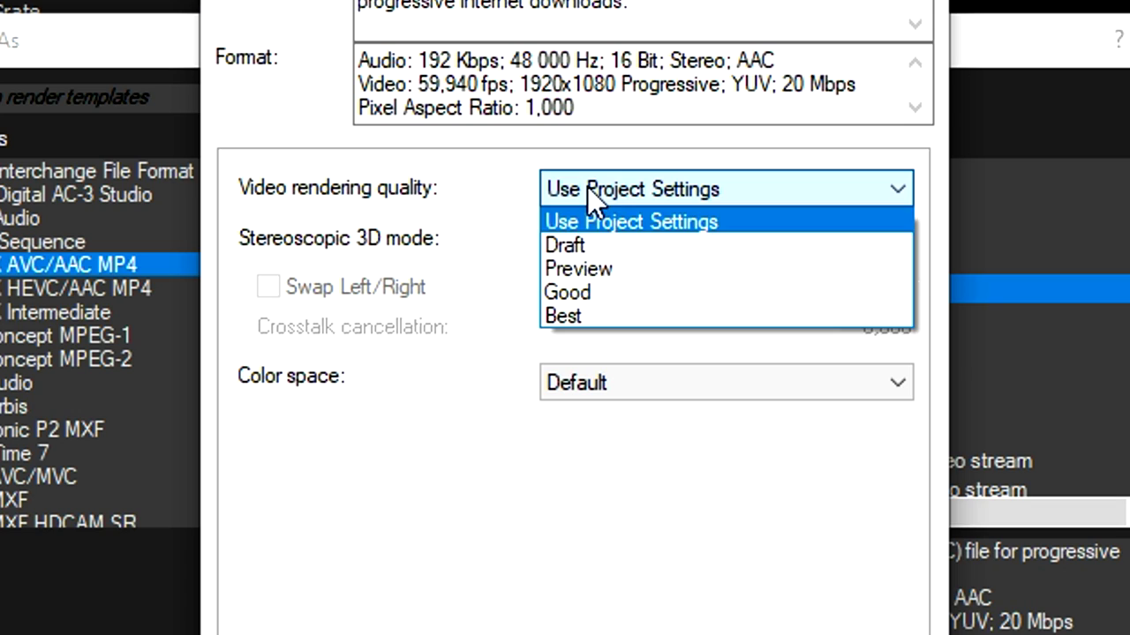
click(611, 314)
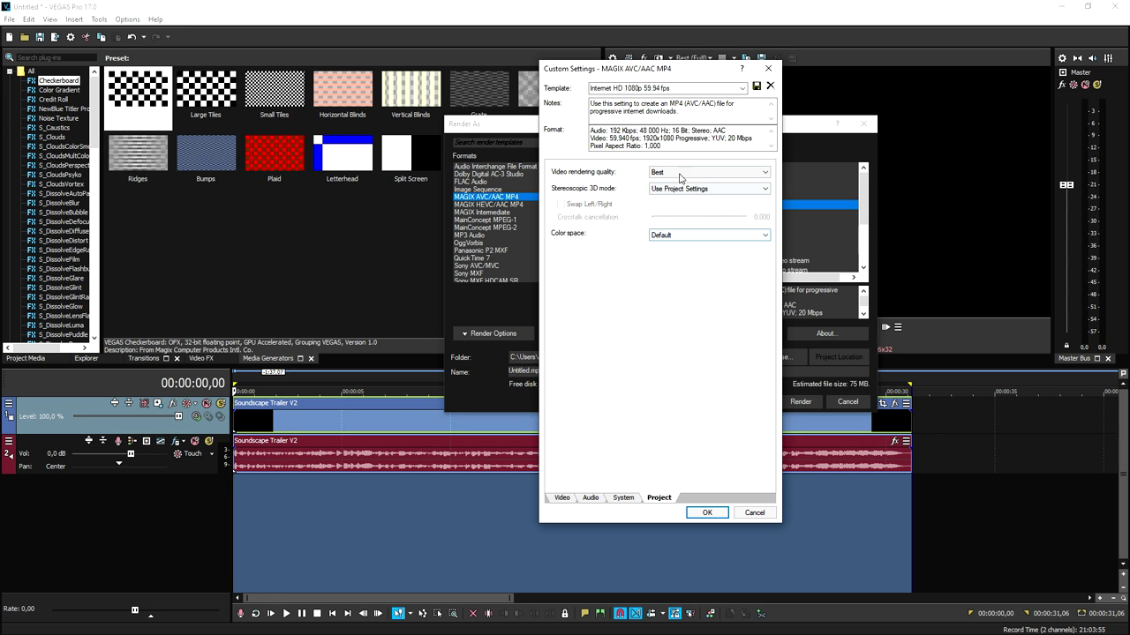
click(561, 498)
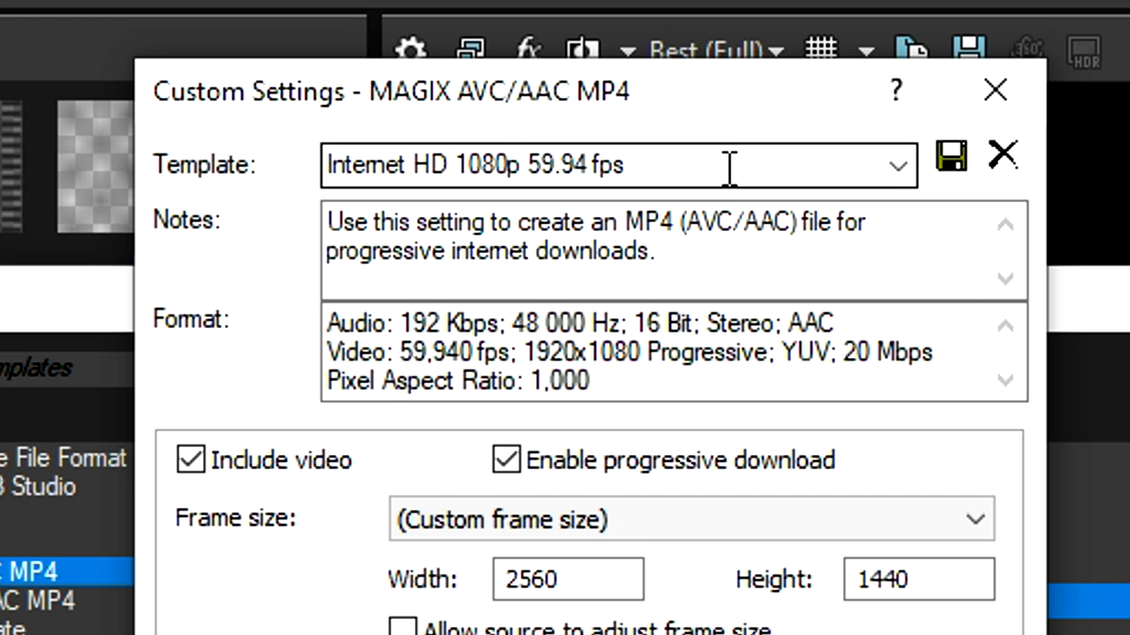
- Save the custom settings as template '1440p Render Settings' and confirm with OK
click(729, 168)
drag(570, 104, 539, 132)
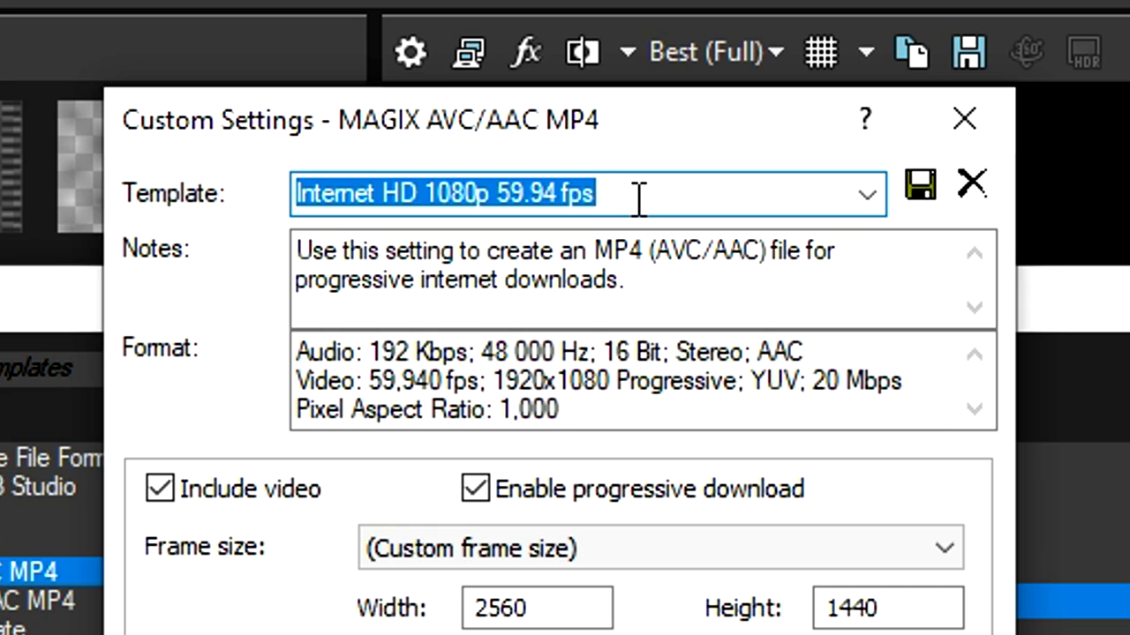
text(1440)
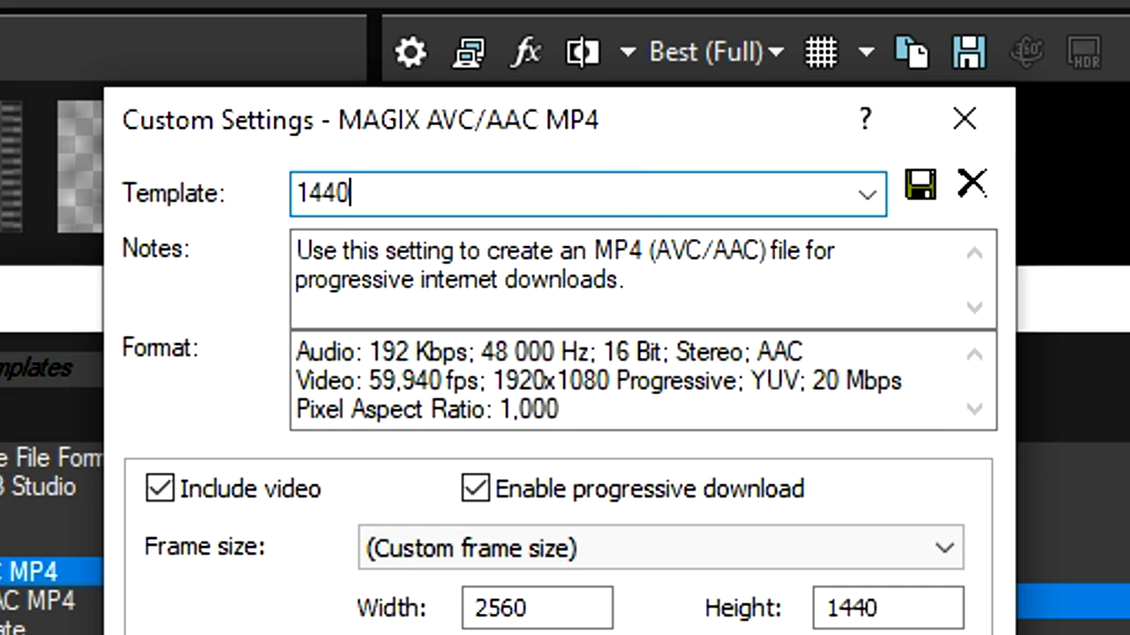
text(p Render Settings)
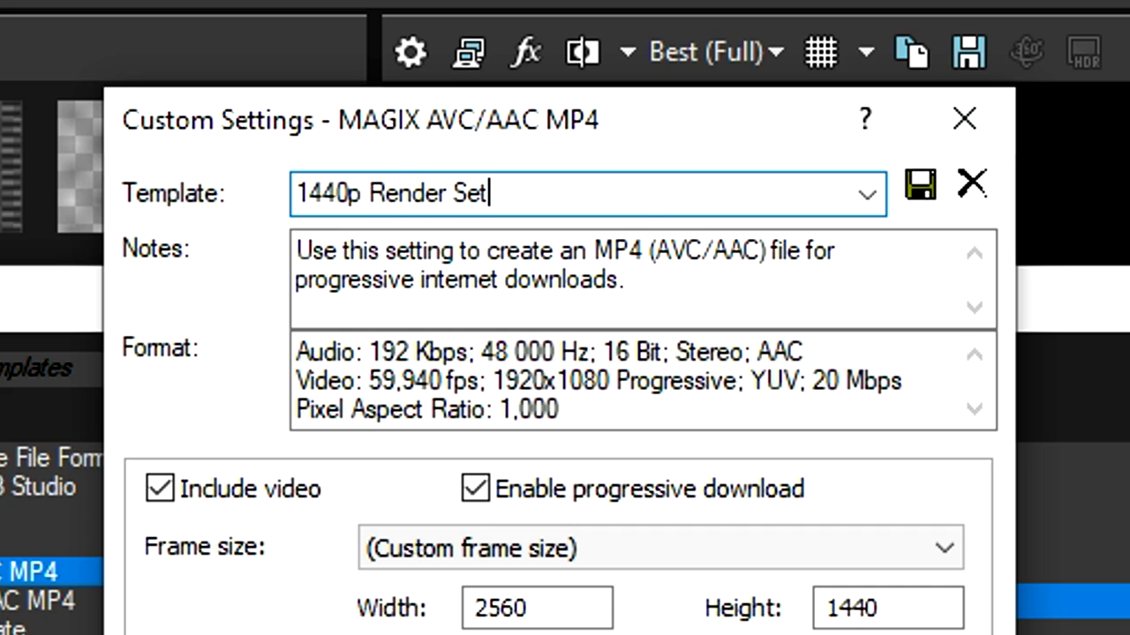
click(921, 194)
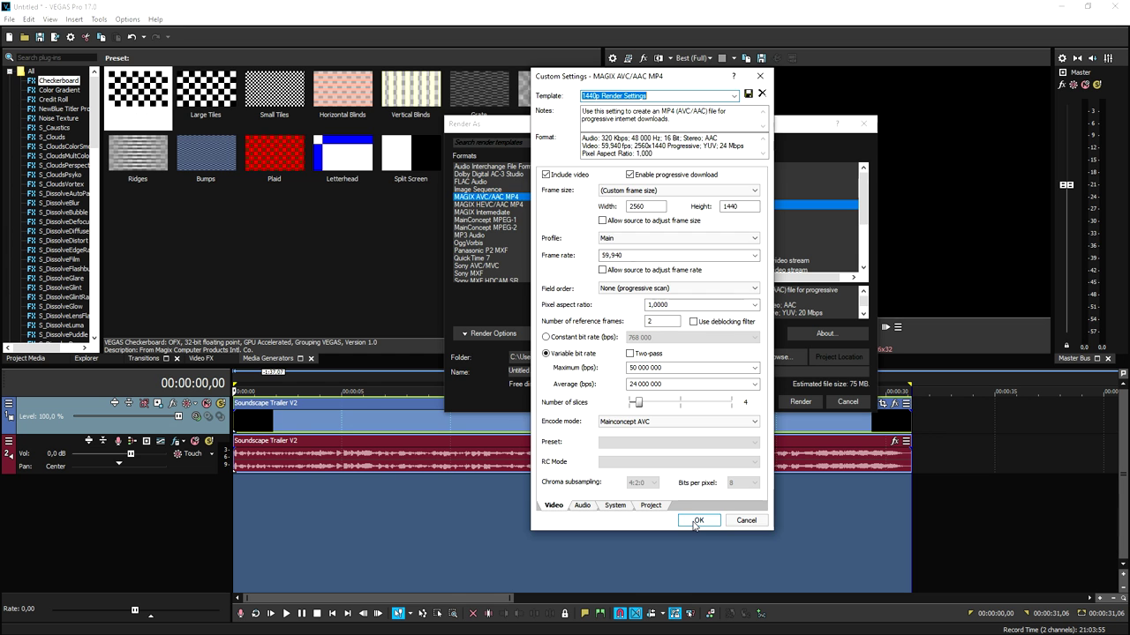
click(697, 521)
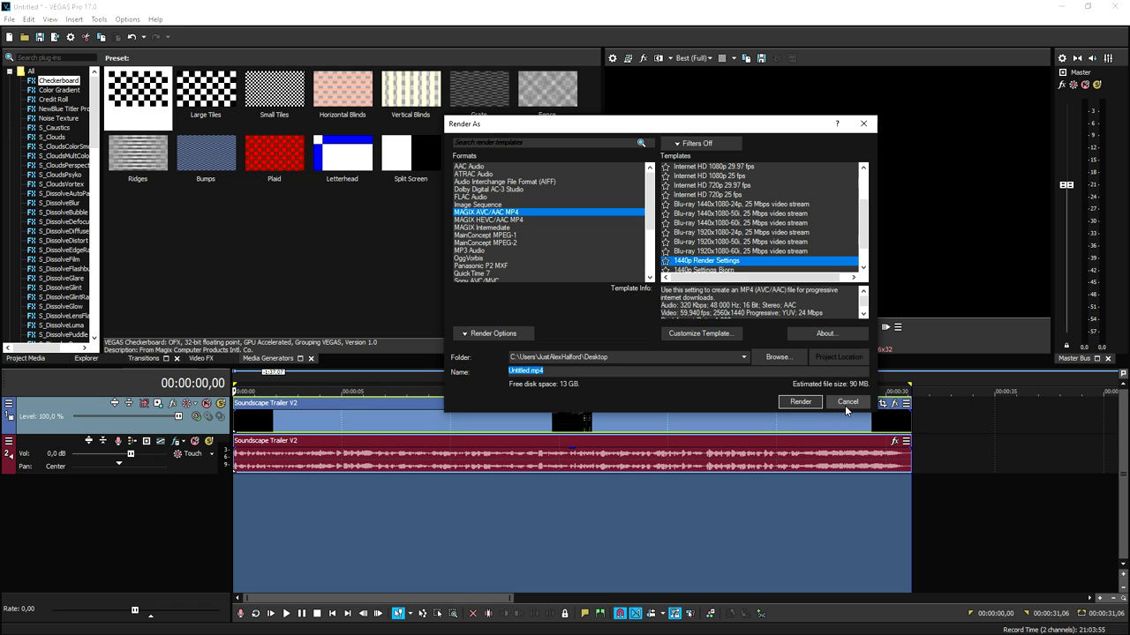
- Cancel the Render As dialog without rendering
click(846, 402)
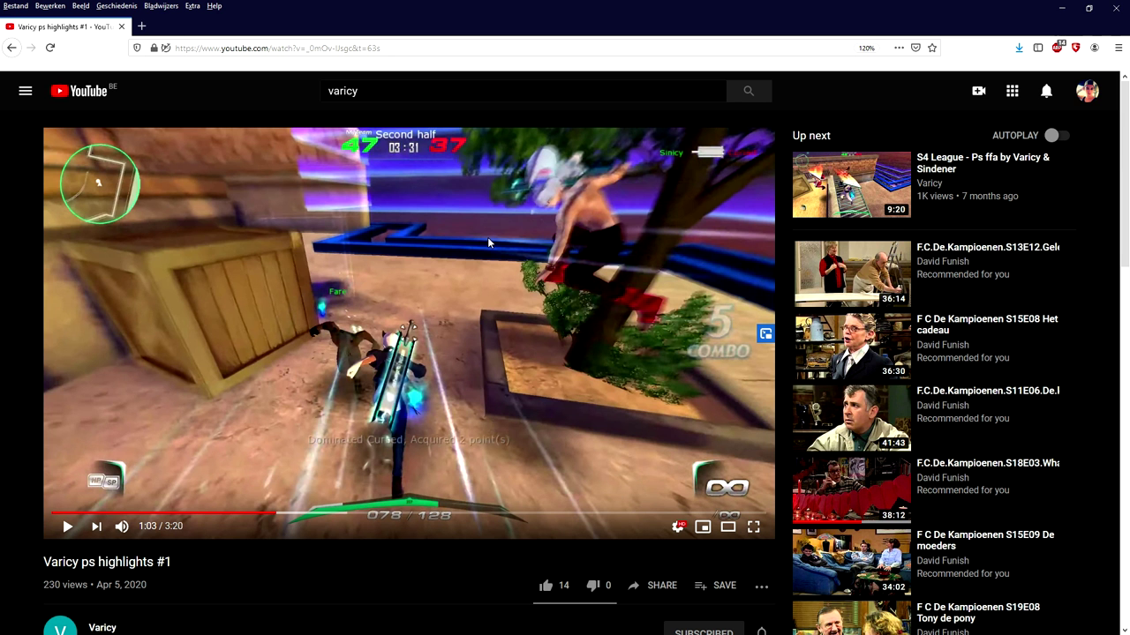
scroll(418, 281, down, 3)
scroll(418, 280, up, 3)
- Show Stats for nerds on the YouTube video and set its quality to 1080p60
right_click(498, 169)
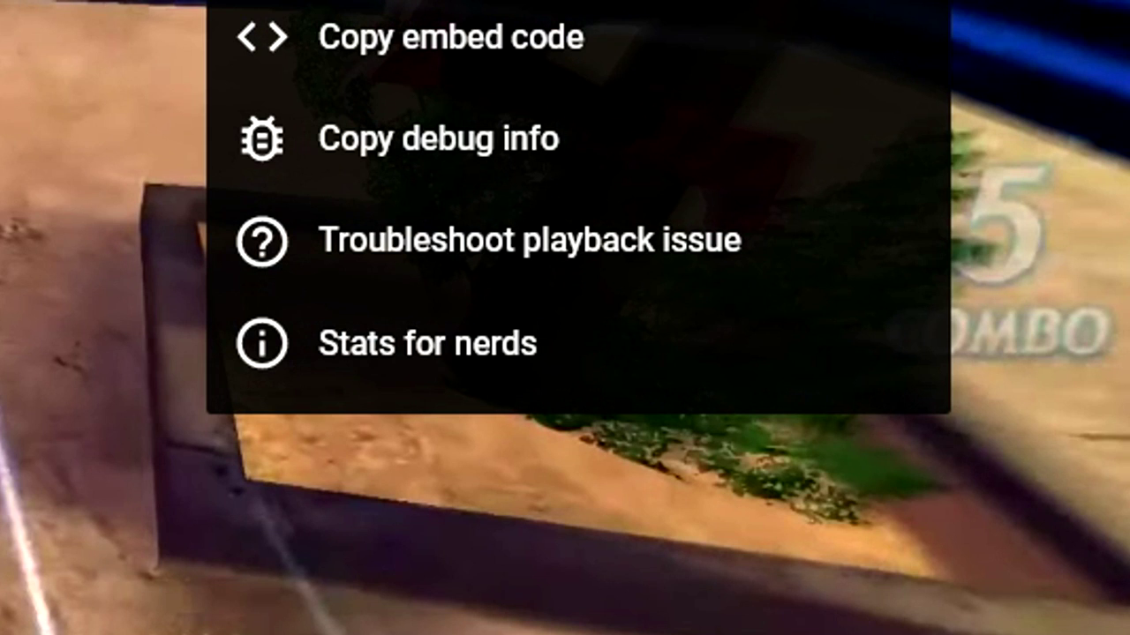
click(483, 371)
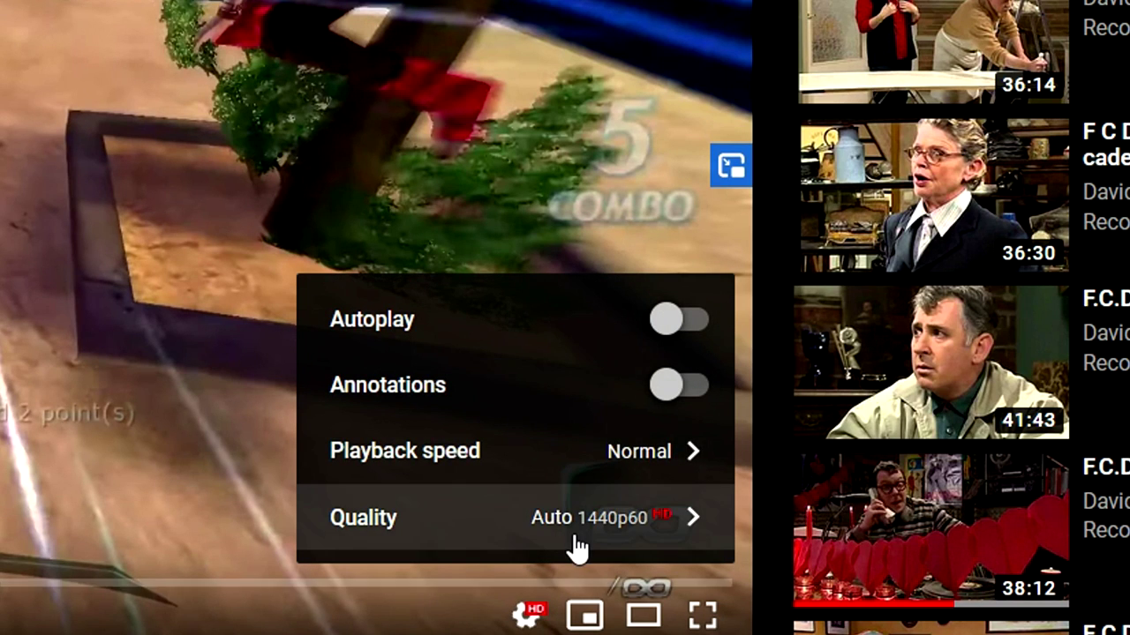
click(575, 521)
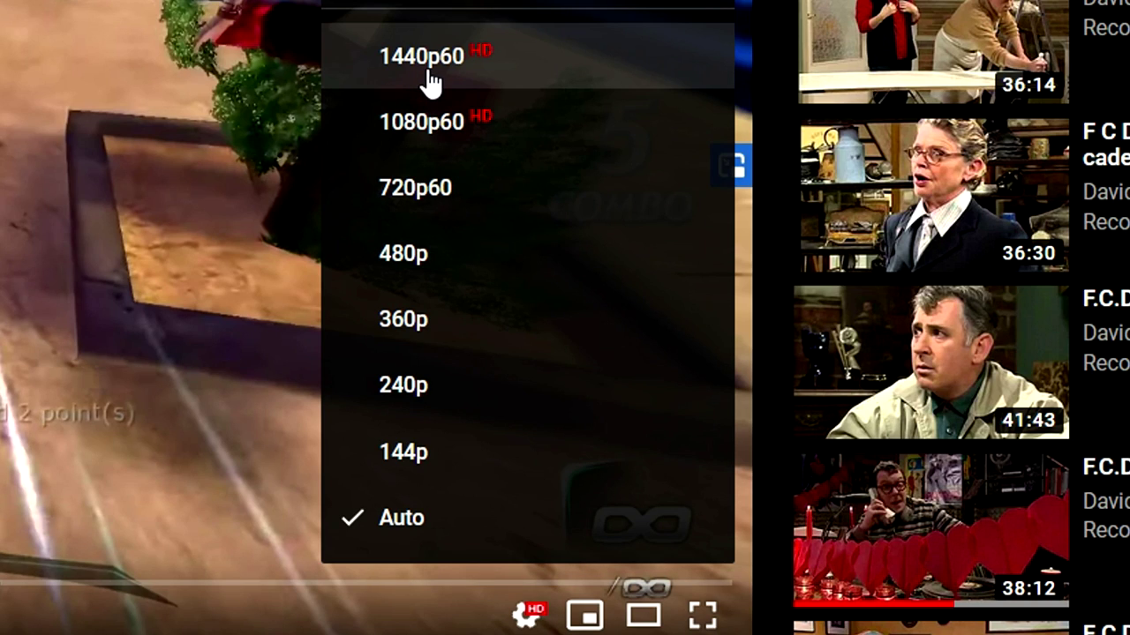
click(449, 120)
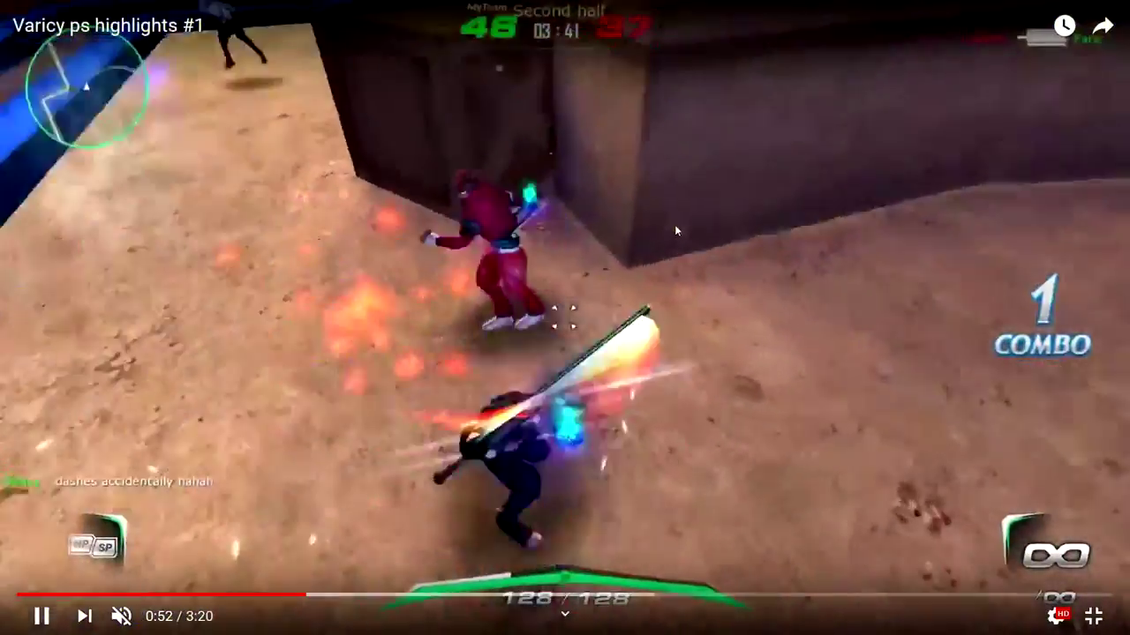
- Pause the video and view its quality list to confirm 1440p60 is offered
click(674, 224)
click(1052, 616)
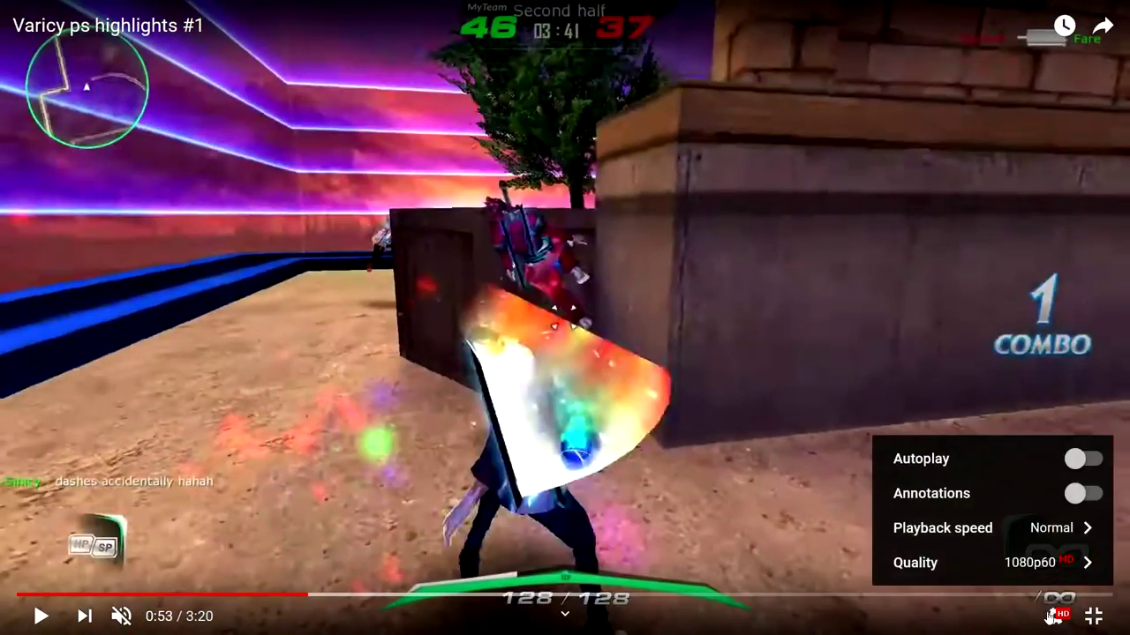
click(963, 562)
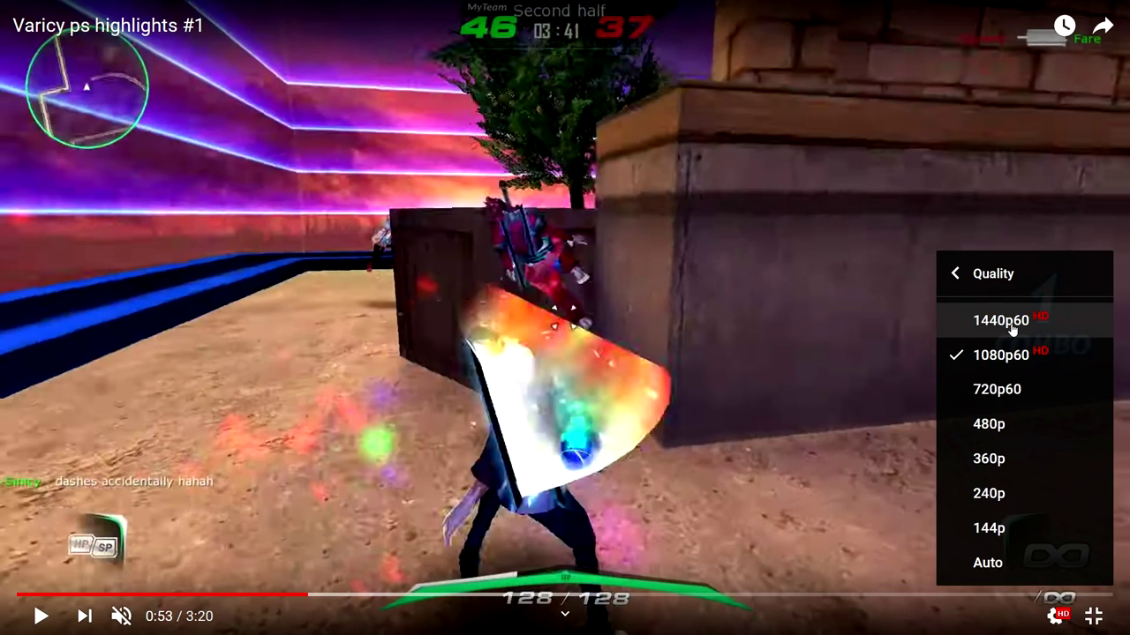